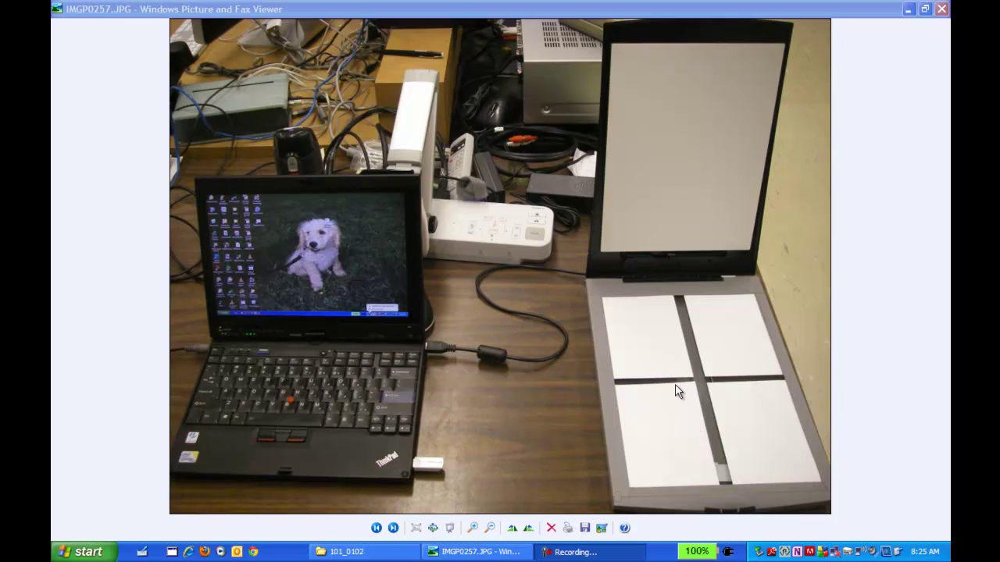
# Put away the scanner photo viewer and folder, then launch CanoScan Toolbox.
pyautogui.click(907, 10)
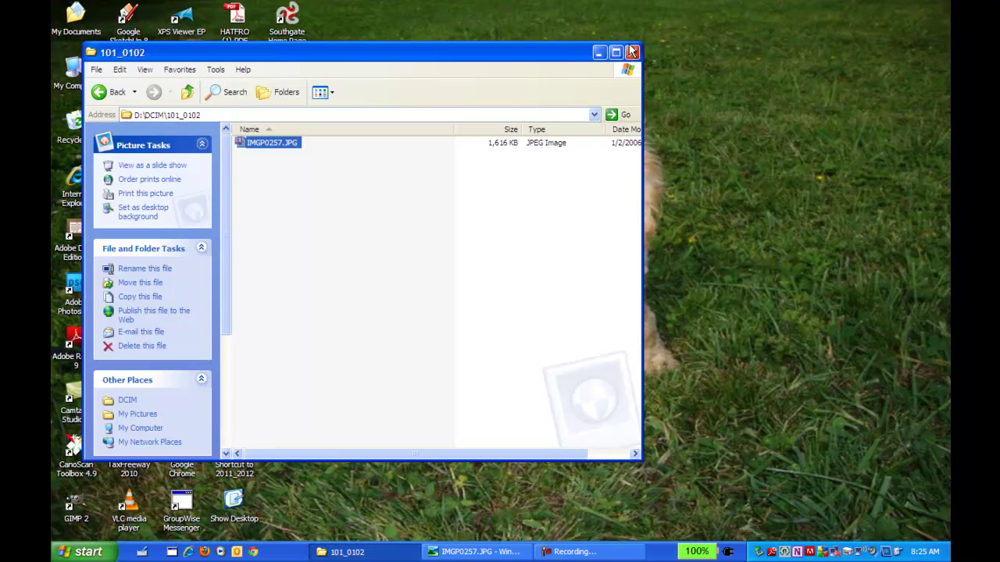
pyautogui.click(631, 52)
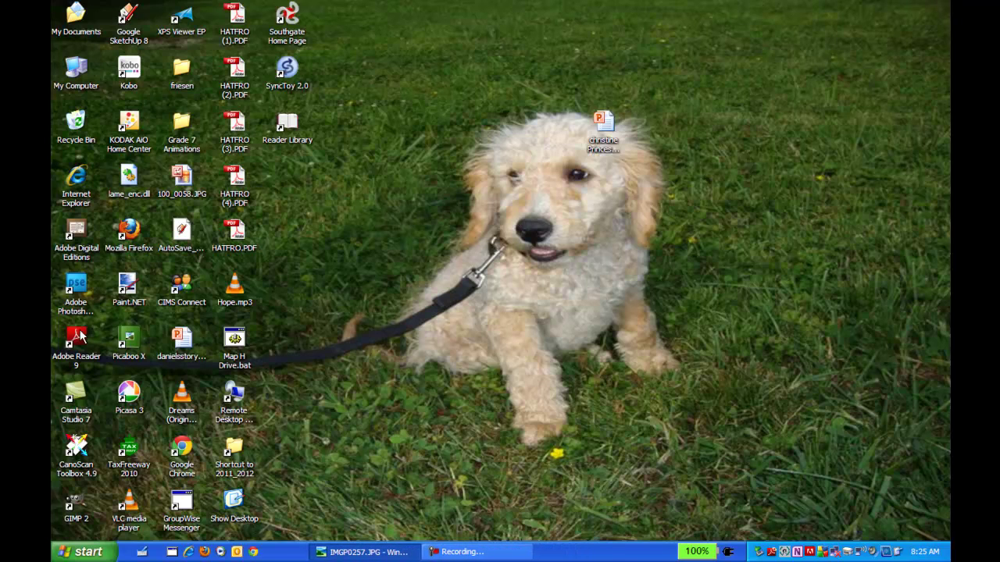
pyautogui.click(72, 457)
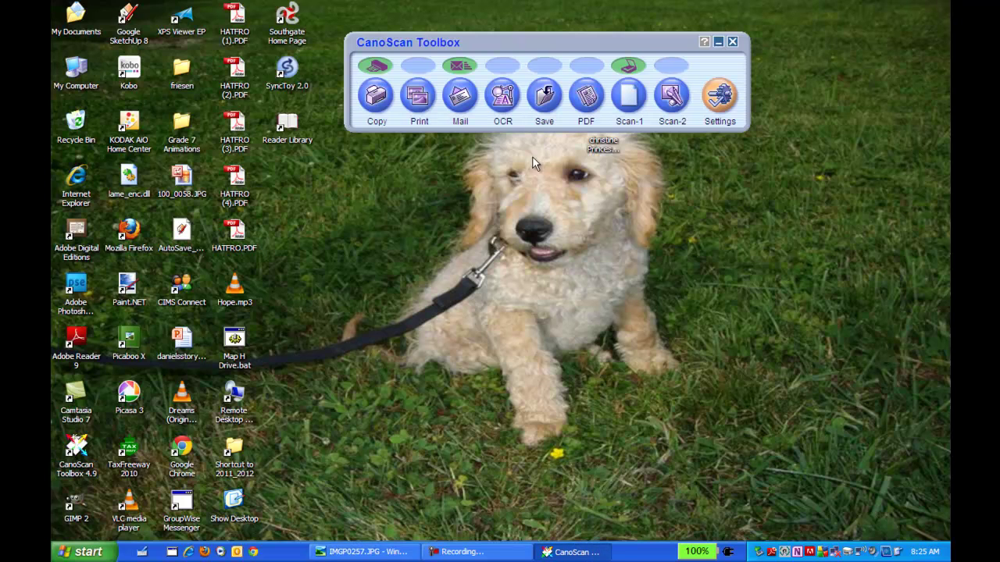
# In Scan-1 settings, change the JPEG save file name from coleG to hatfieldpics.
pyautogui.click(628, 97)
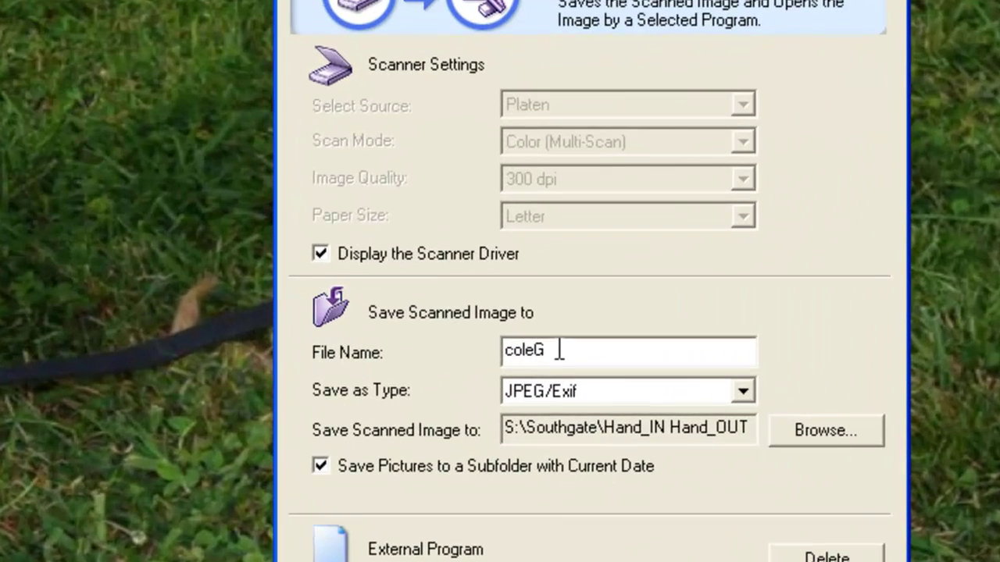
pyautogui.moveTo(527, 348); pyautogui.dragTo(488, 350)
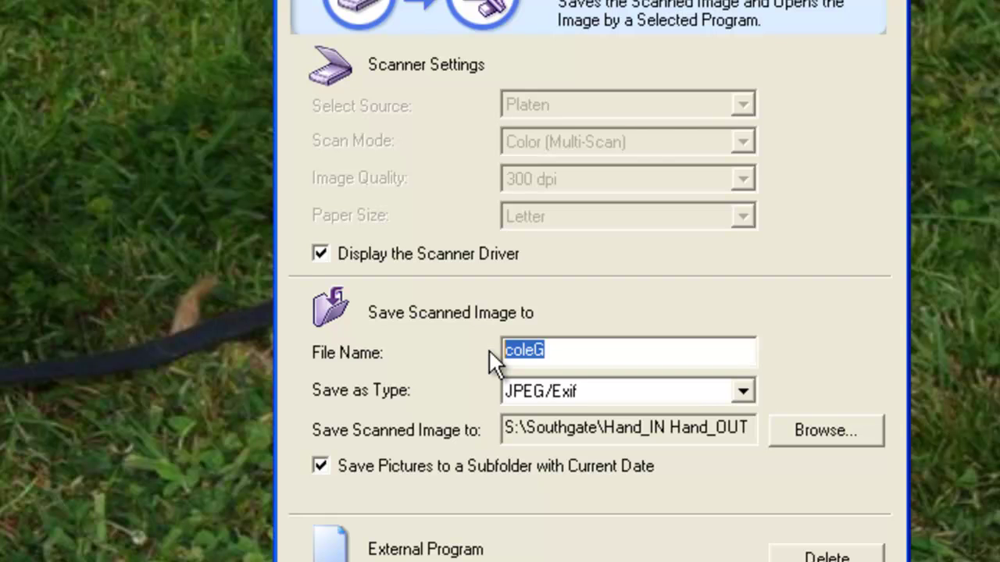
pyautogui.write('hatfield')
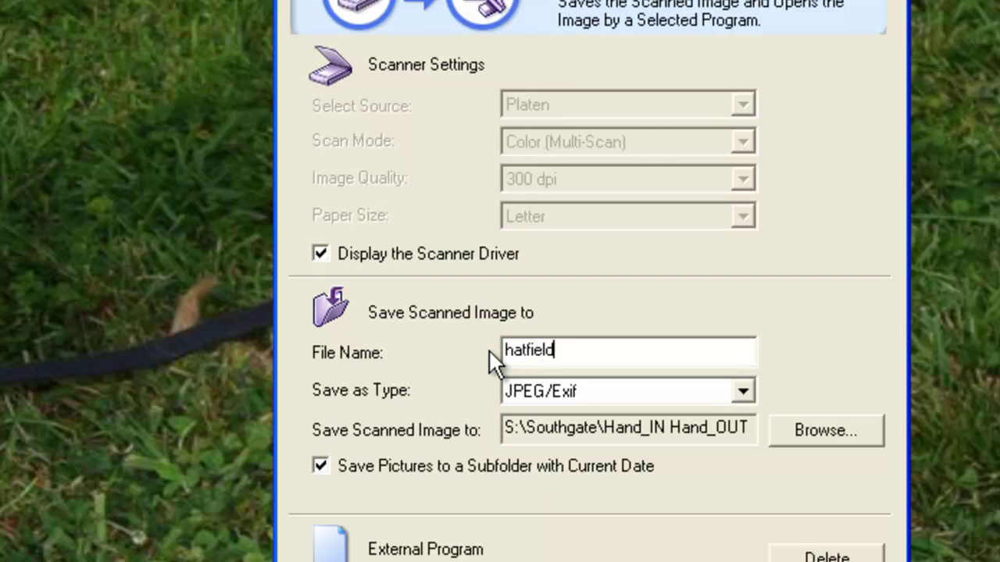
pyautogui.write('pics')
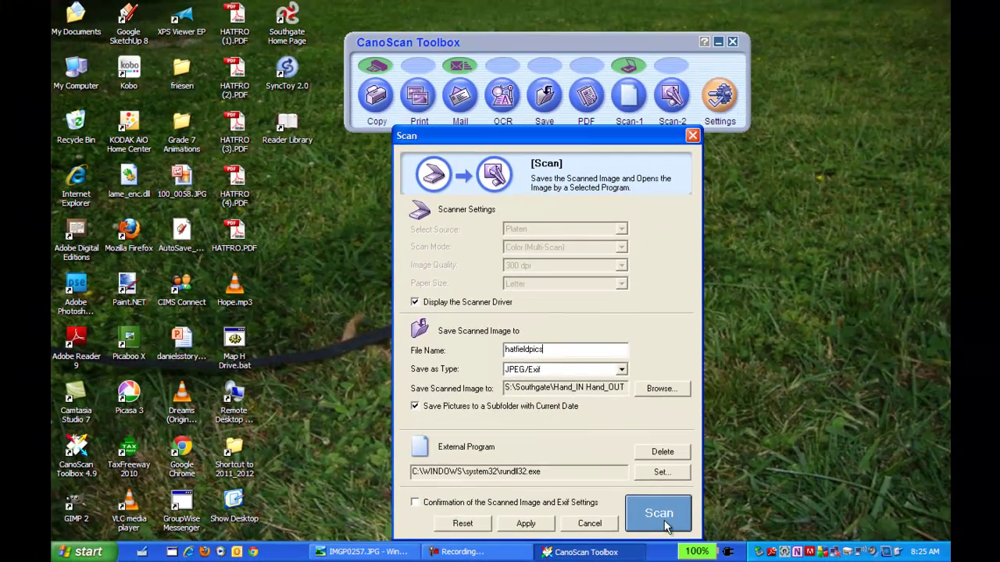
# Start ScanGear CS and preview the scanner glass with source set to Photo(Color).
pyautogui.click(654, 512)
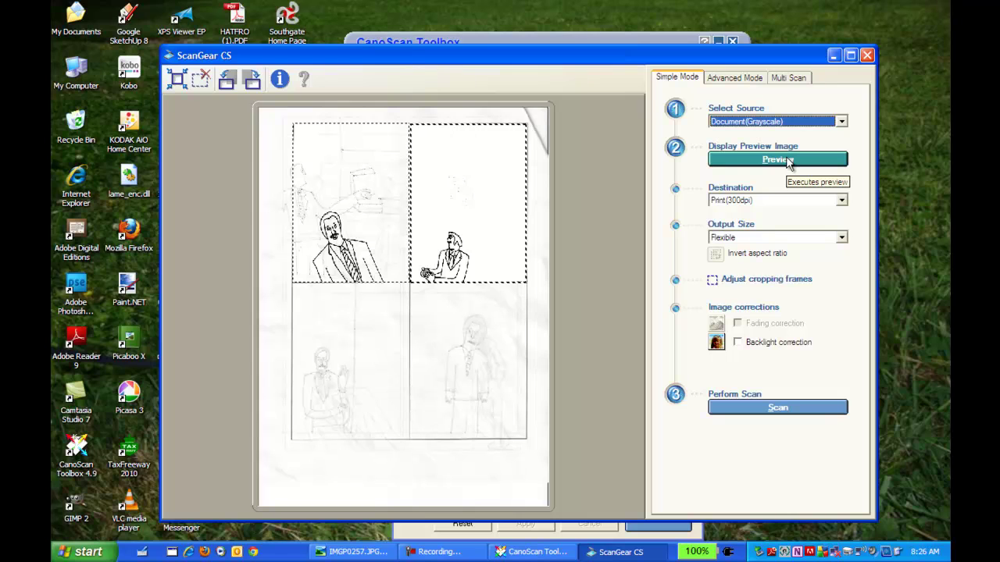
pyautogui.click(789, 160)
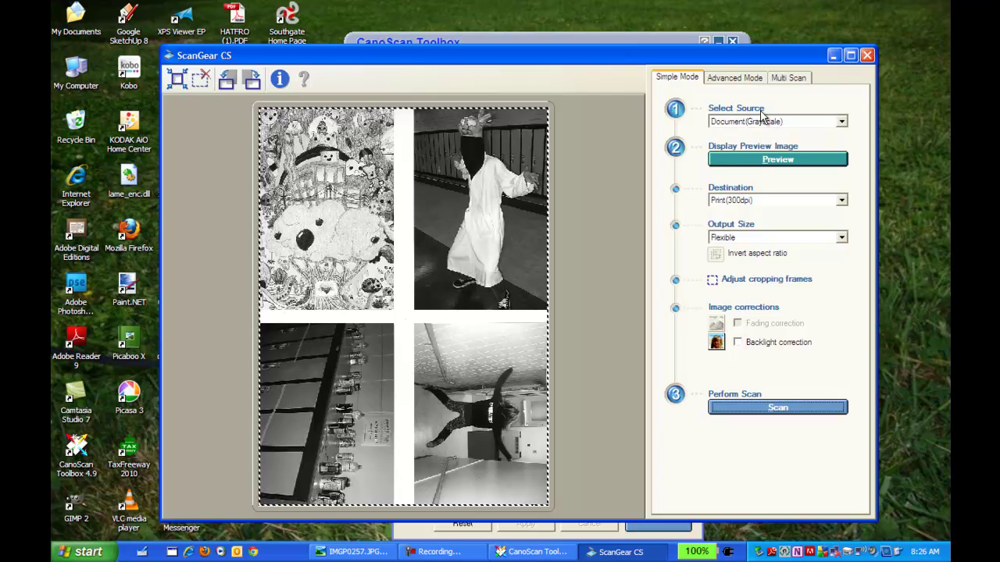
pyautogui.click(842, 122)
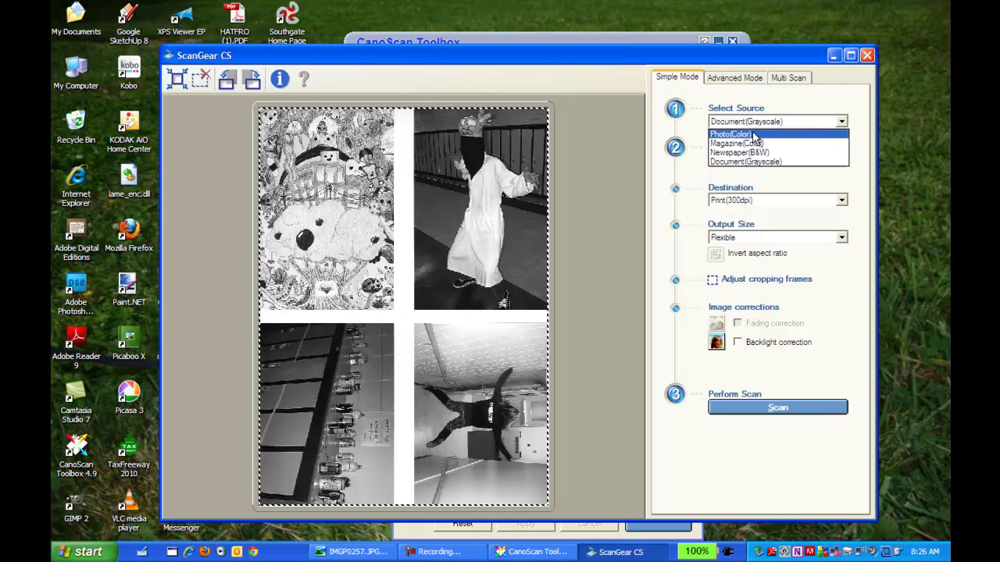
pyautogui.click(748, 135)
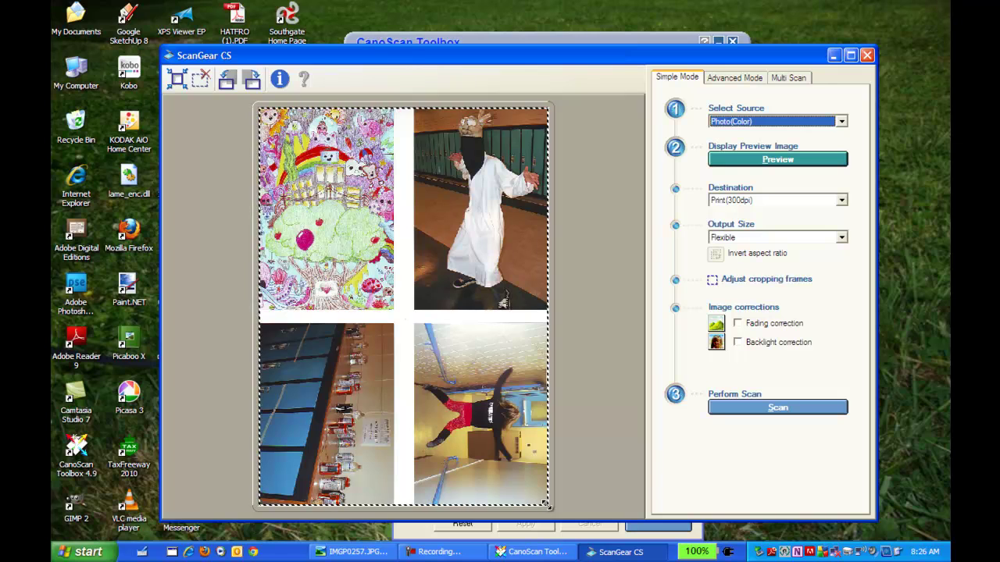
# Draw crop frames around the top-left, top-right, lower-left and lower-right photos.
pyautogui.moveTo(544, 504); pyautogui.dragTo(395, 311)
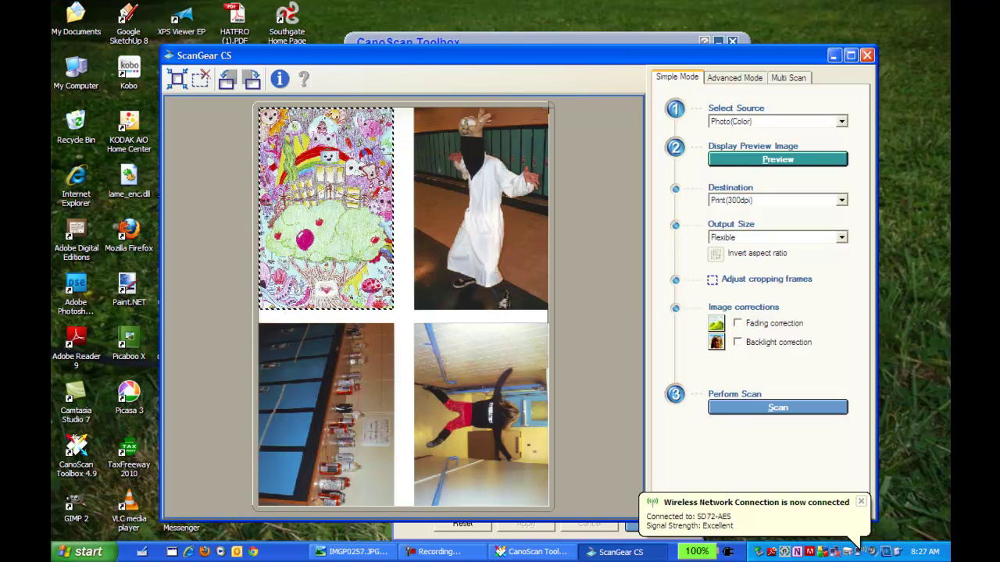
pyautogui.moveTo(529, 125); pyautogui.dragTo(415, 310)
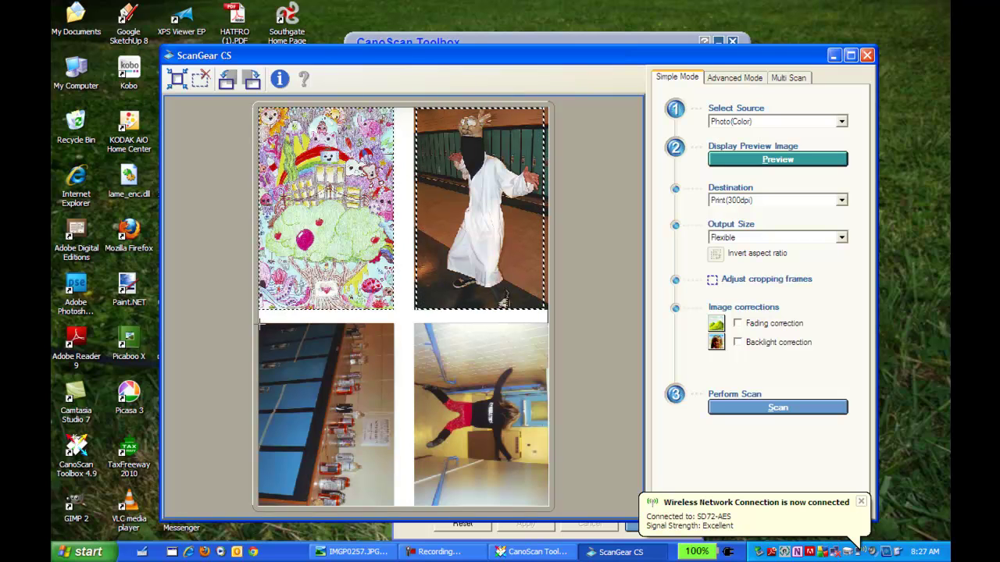
pyautogui.moveTo(260, 323); pyautogui.dragTo(394, 507)
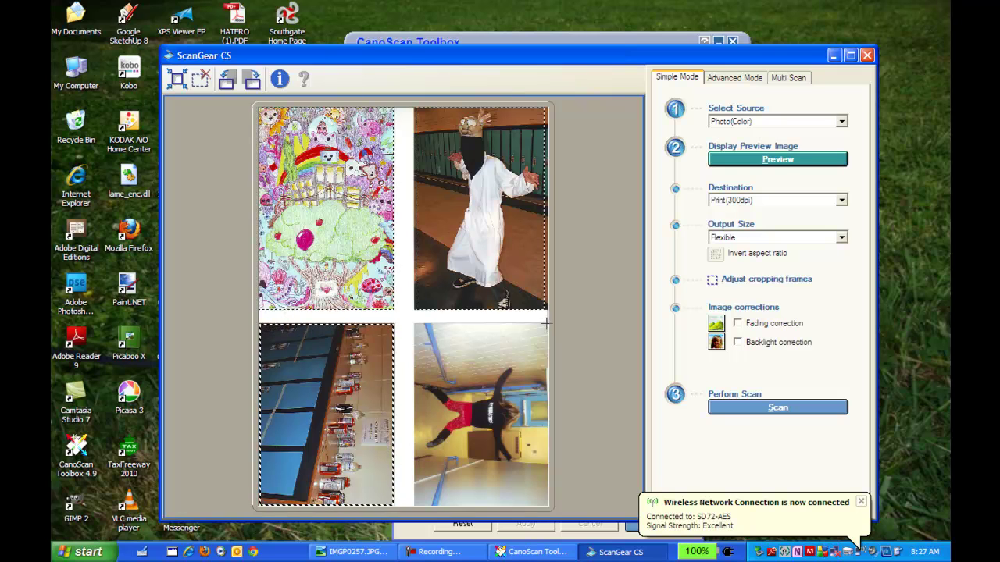
pyautogui.moveTo(549, 322); pyautogui.dragTo(414, 508)
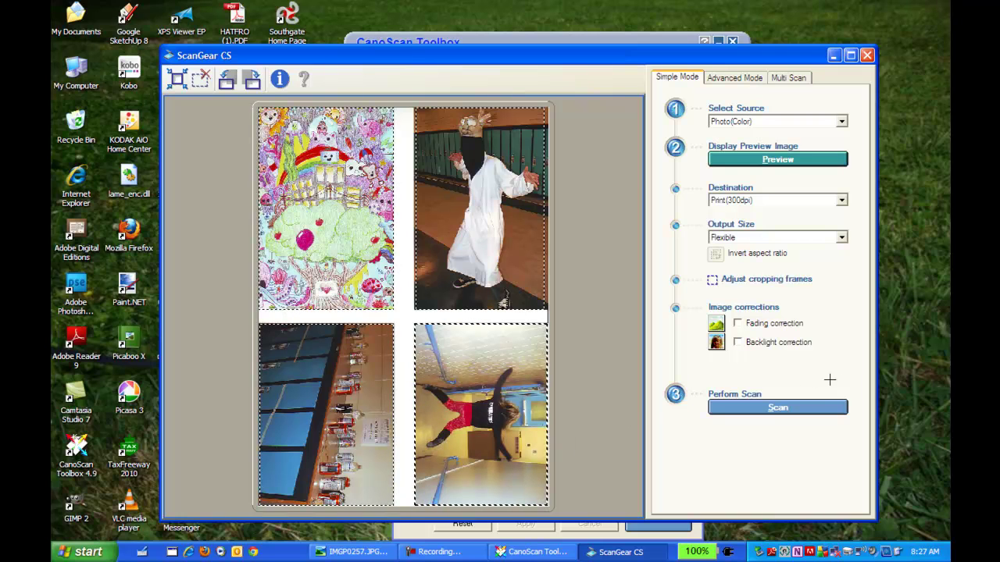
# Run the final scan of the four framed photos as separate images.
pyautogui.click(790, 409)
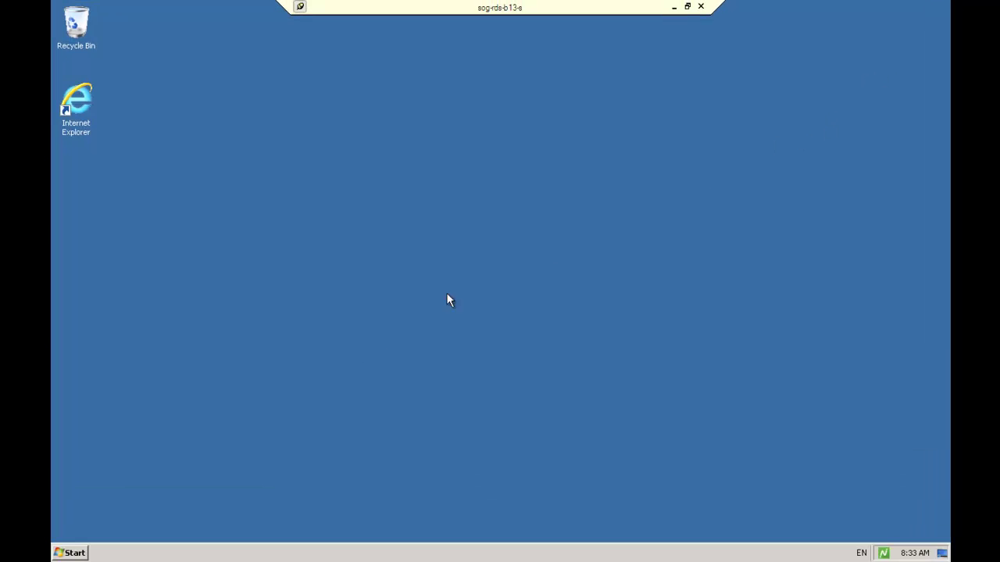
# Browse from Computer through shares (S:) > Southgate > Hand_IN Hand_OUT > teacher's folder > Hand_OUT.
pyautogui.click(71, 554)
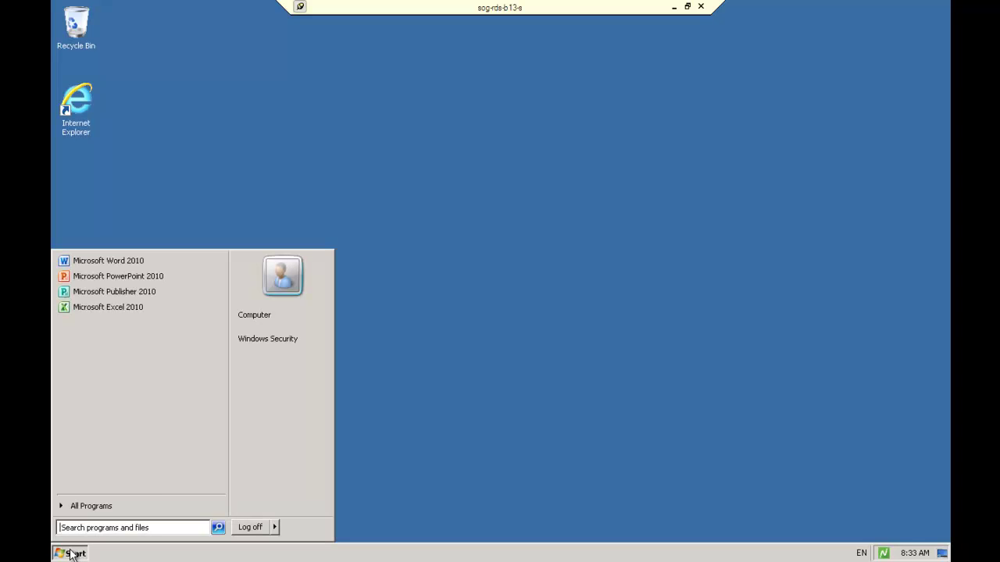
pyautogui.click(254, 317)
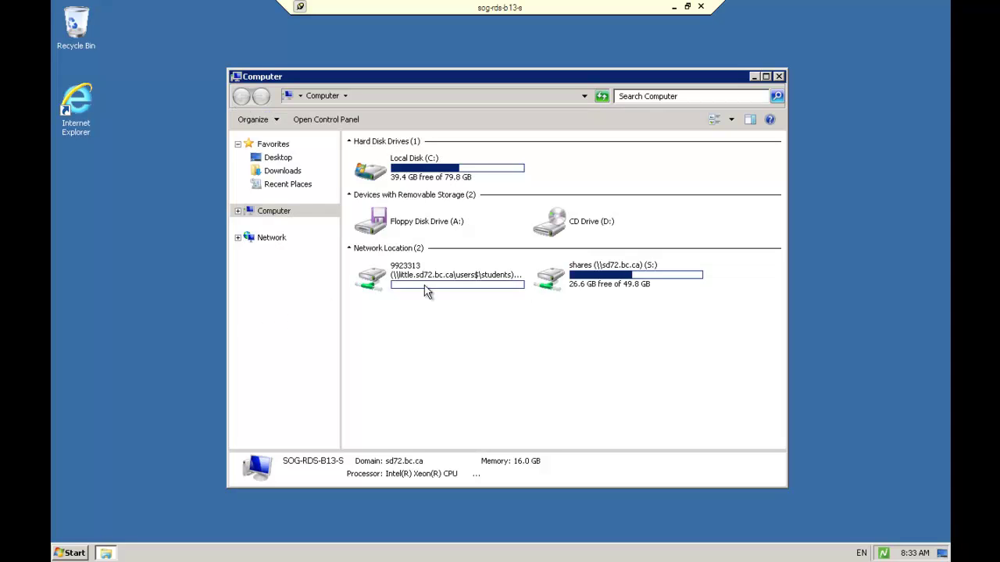
pyautogui.doubleClick(555, 281)
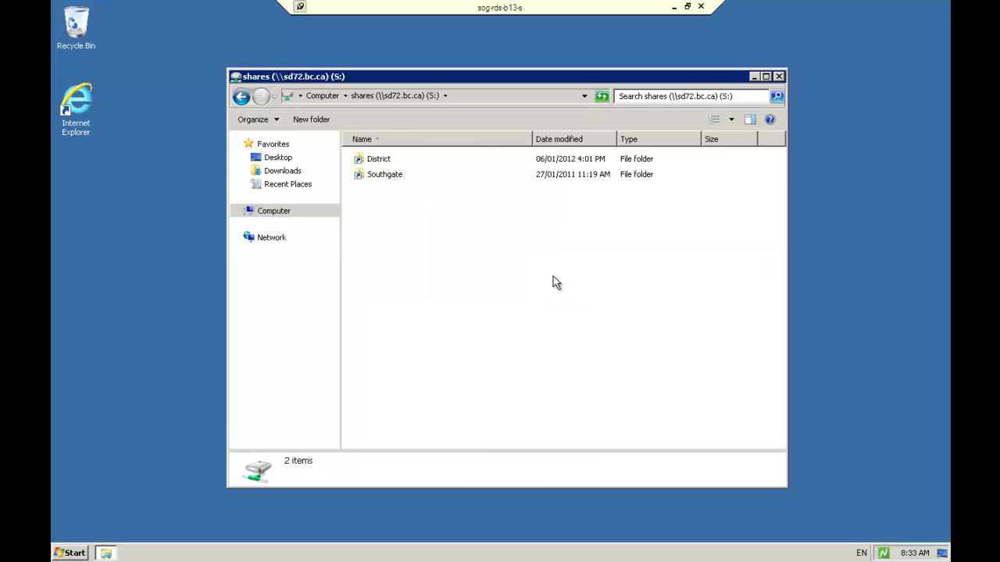
pyautogui.doubleClick(383, 176)
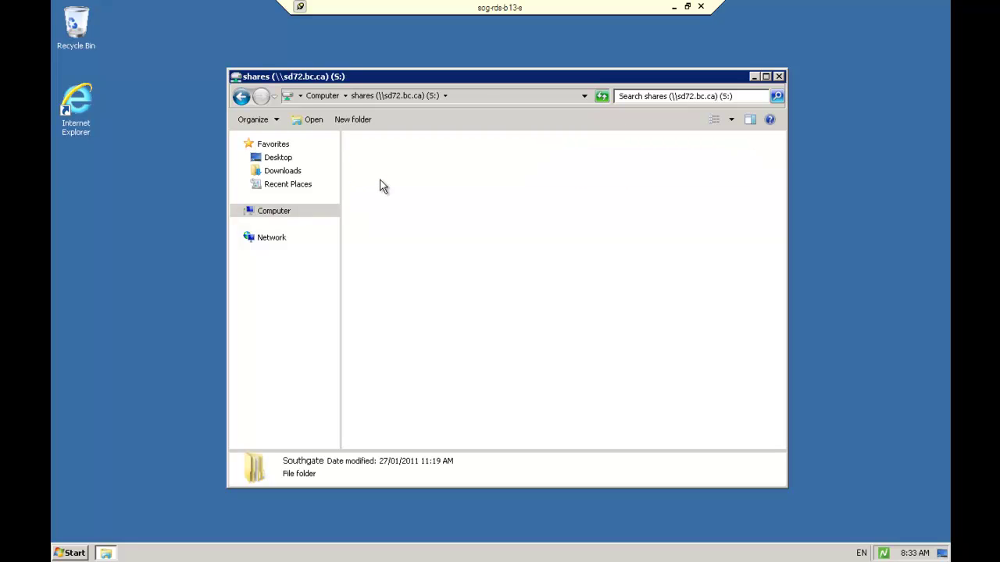
pyautogui.doubleClick(380, 178)
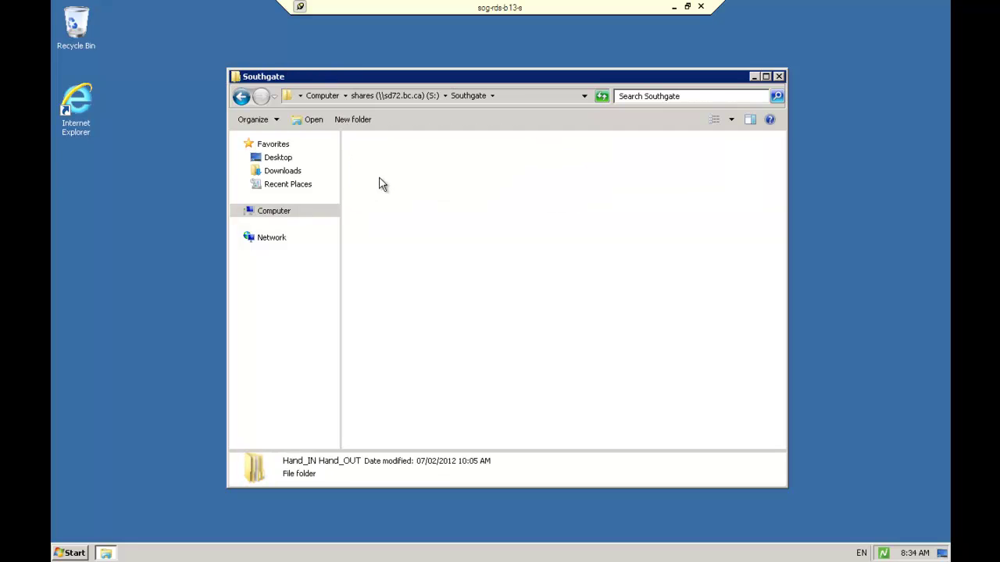
pyautogui.doubleClick(377, 160)
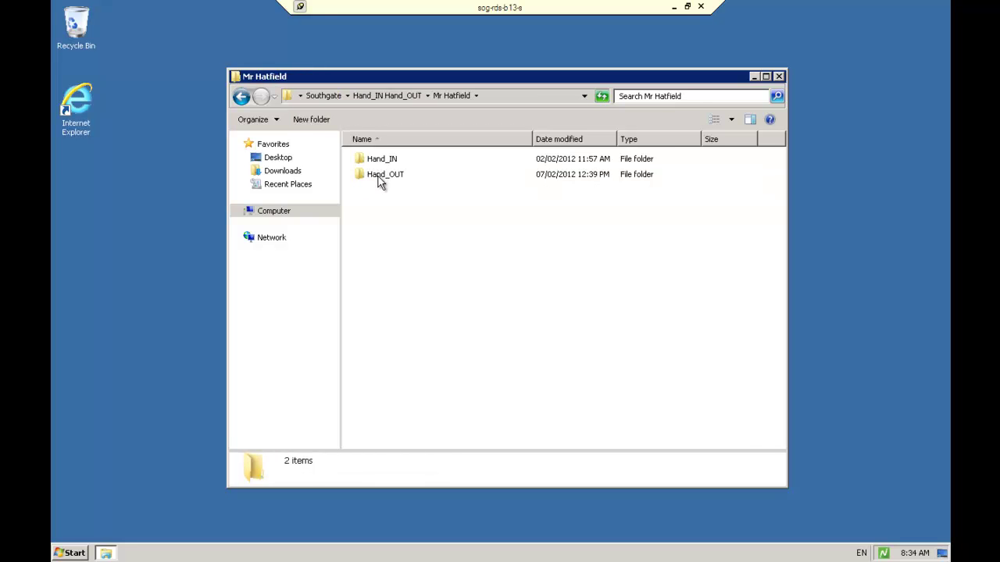
pyautogui.doubleClick(381, 176)
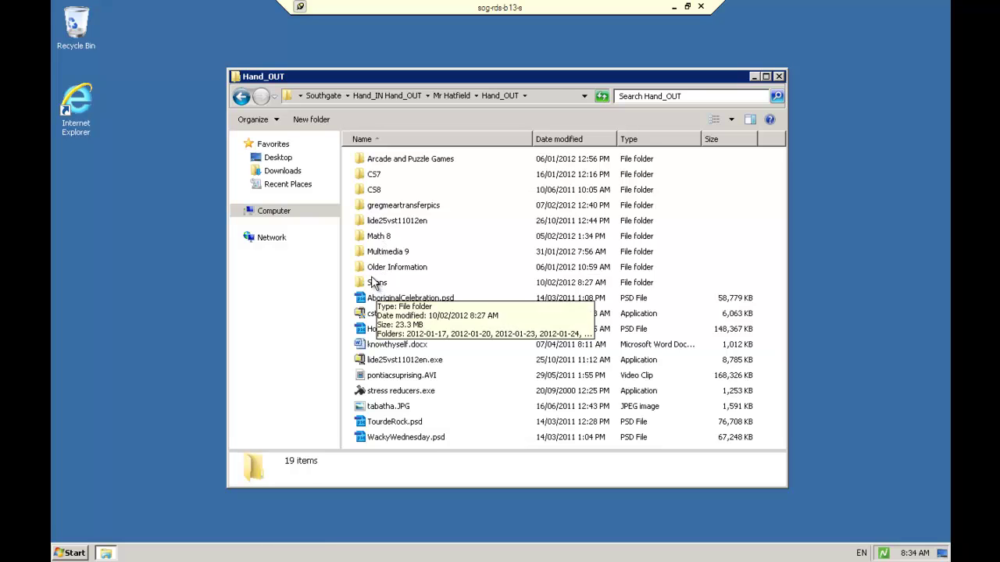
# Open the Scans\2012-02-10 folder holding the scanned images.
pyautogui.doubleClick(375, 283)
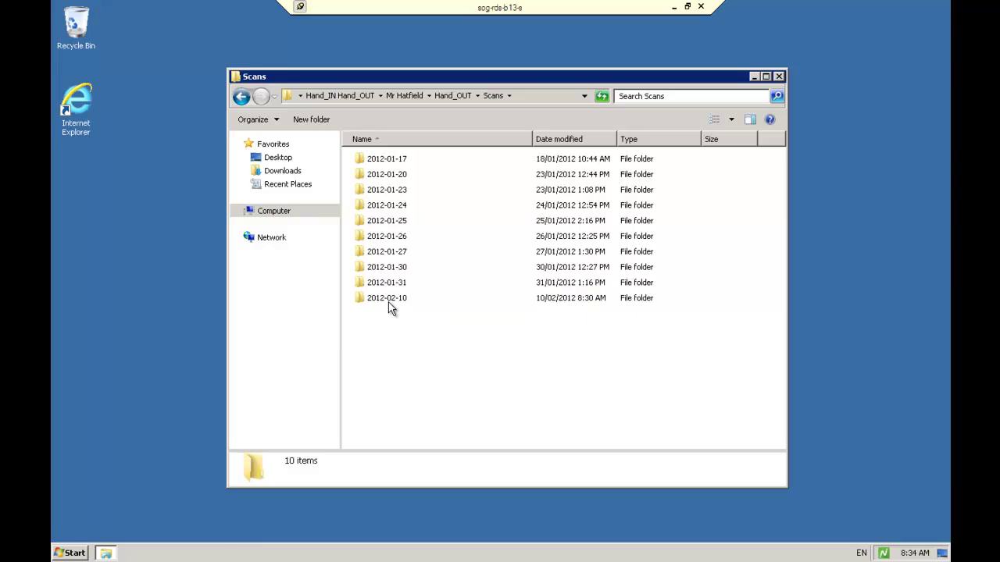
pyautogui.moveTo(377, 303)
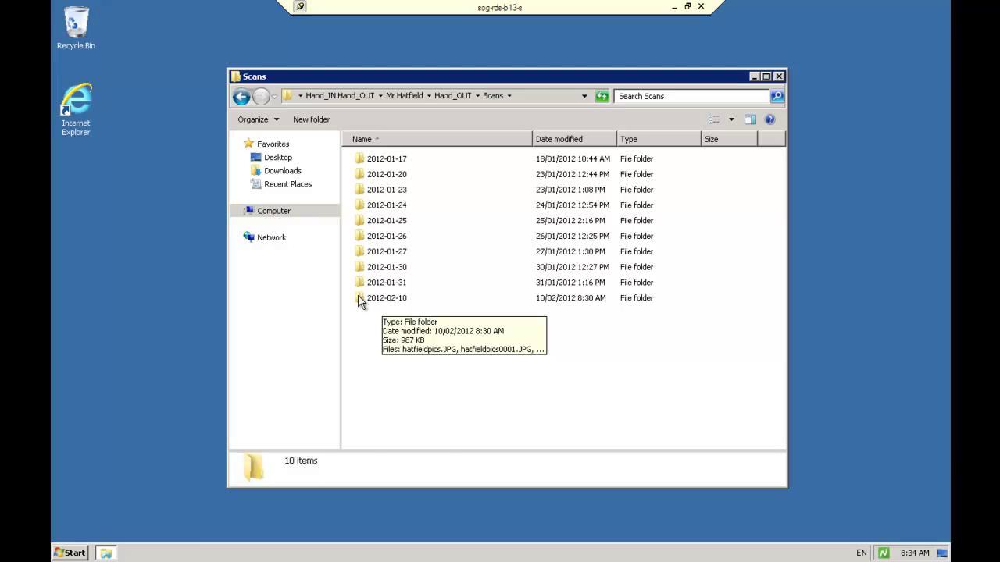
pyautogui.doubleClick(360, 299)
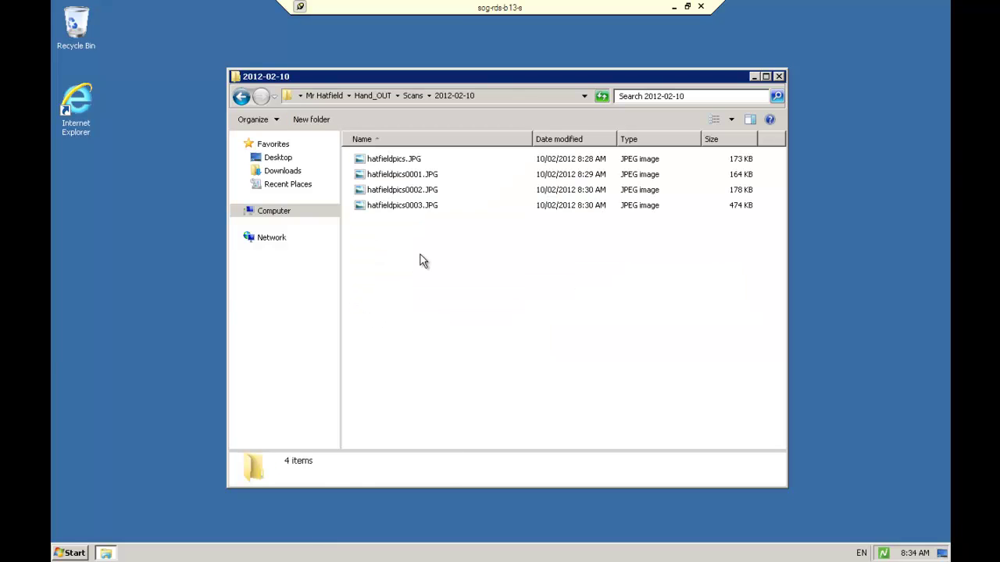
# Copy the four hatfieldpics JPEGs and return to Computer.
pyautogui.moveTo(438, 250); pyautogui.dragTo(360, 153)
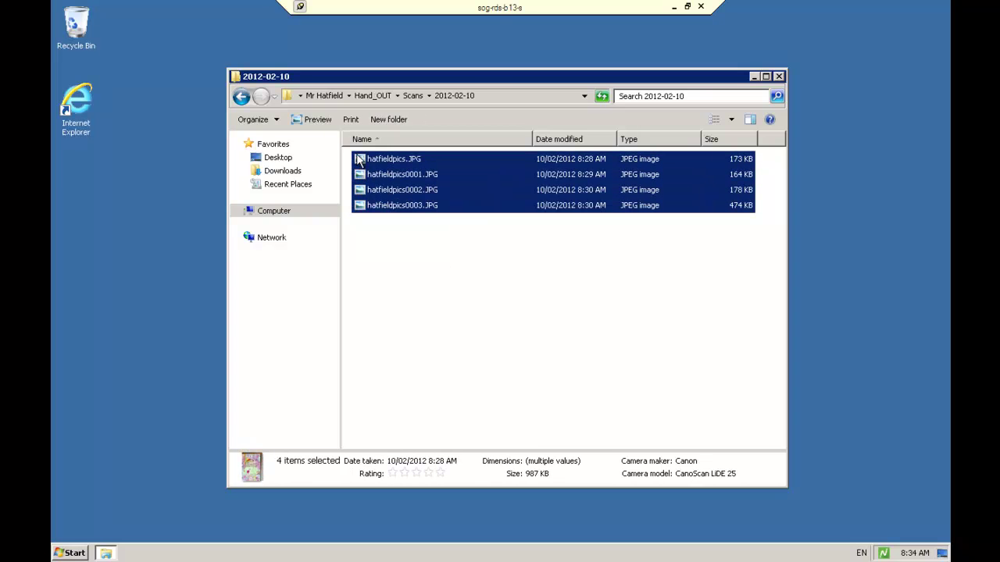
pyautogui.rightClick(362, 153)
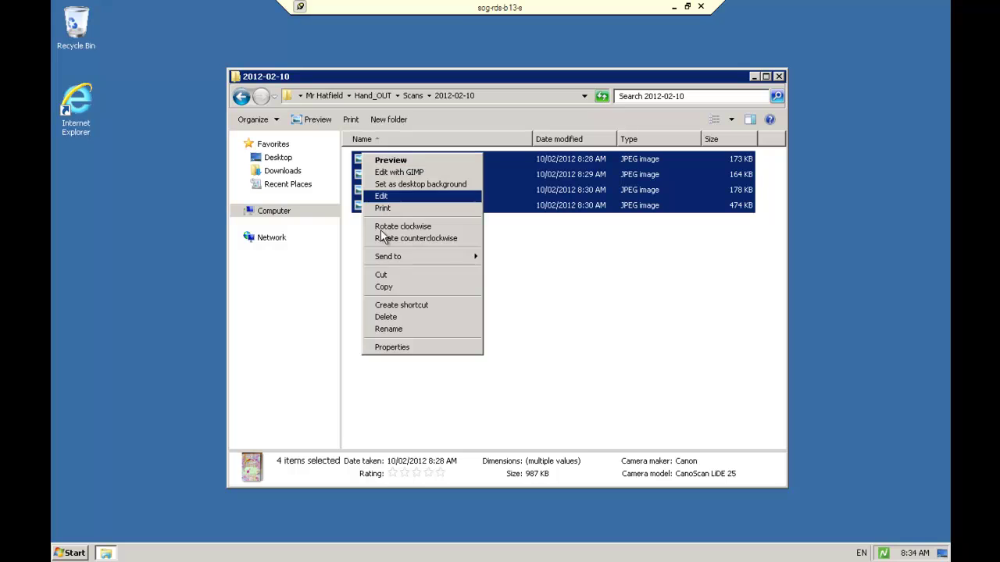
pyautogui.click(385, 287)
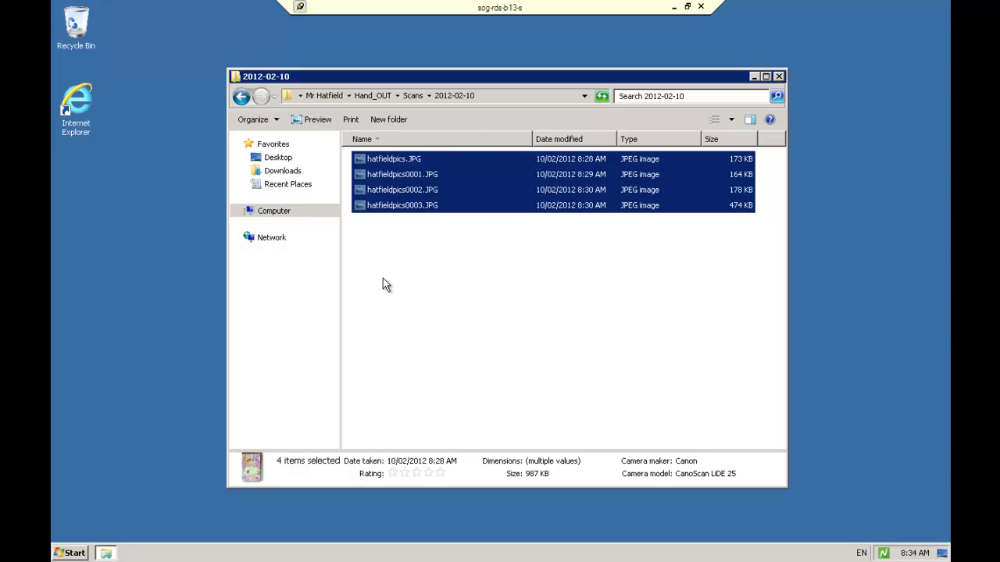
pyautogui.rightClick(380, 188)
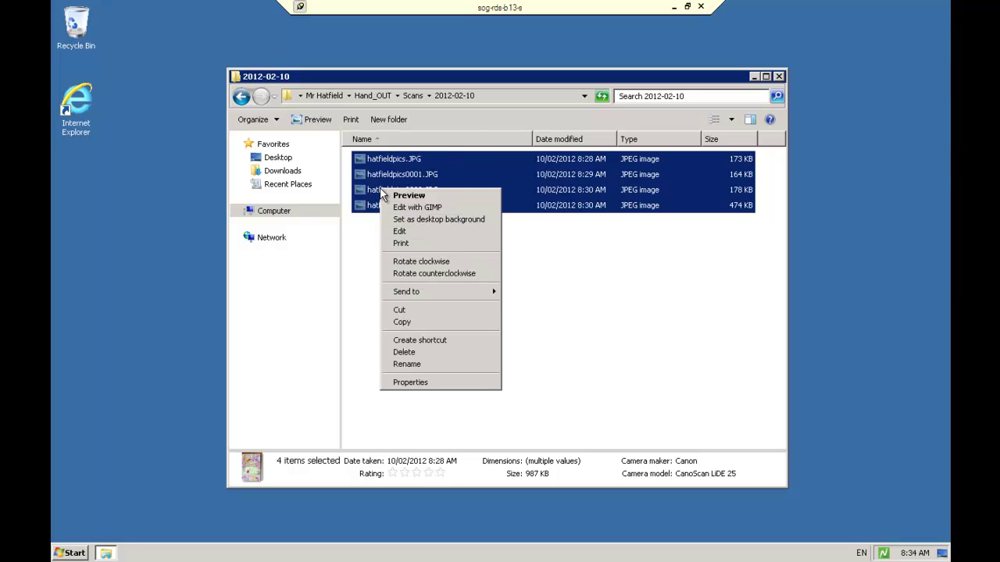
pyautogui.click(403, 322)
pyautogui.click(290, 214)
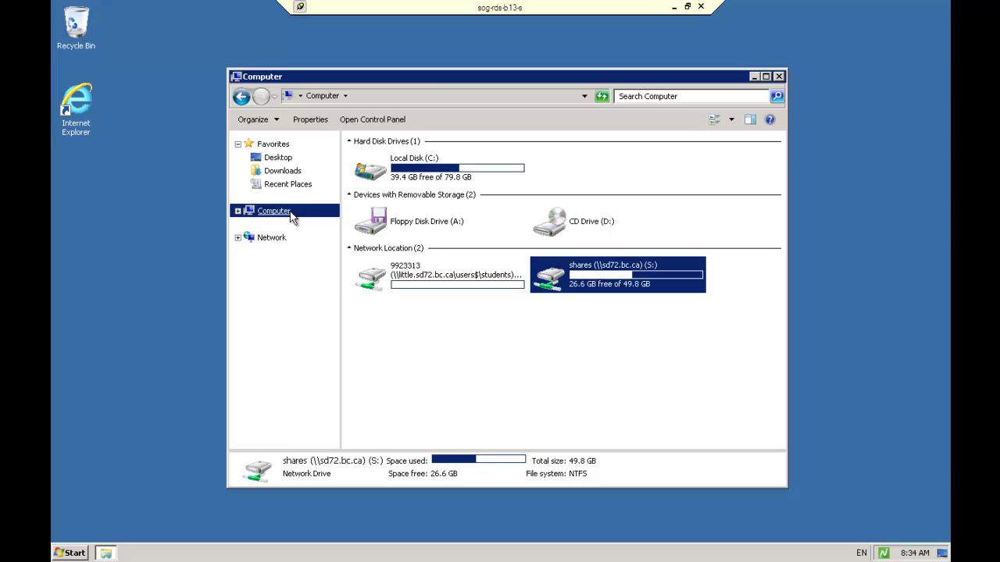
# Paste the four hatfieldpics JPEGs into My Pictures on the student's H: drive.
pyautogui.doubleClick(376, 276)
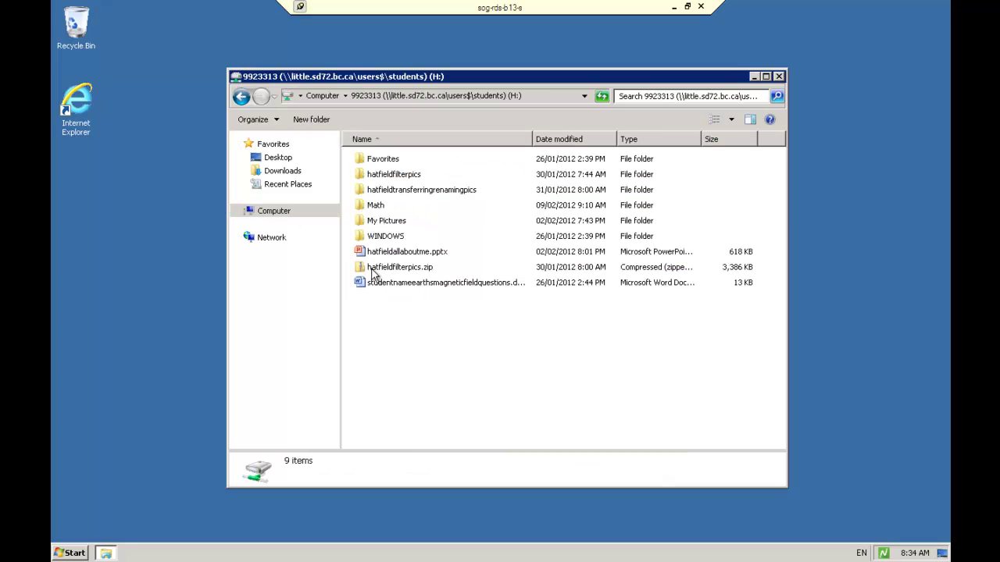
pyautogui.doubleClick(377, 221)
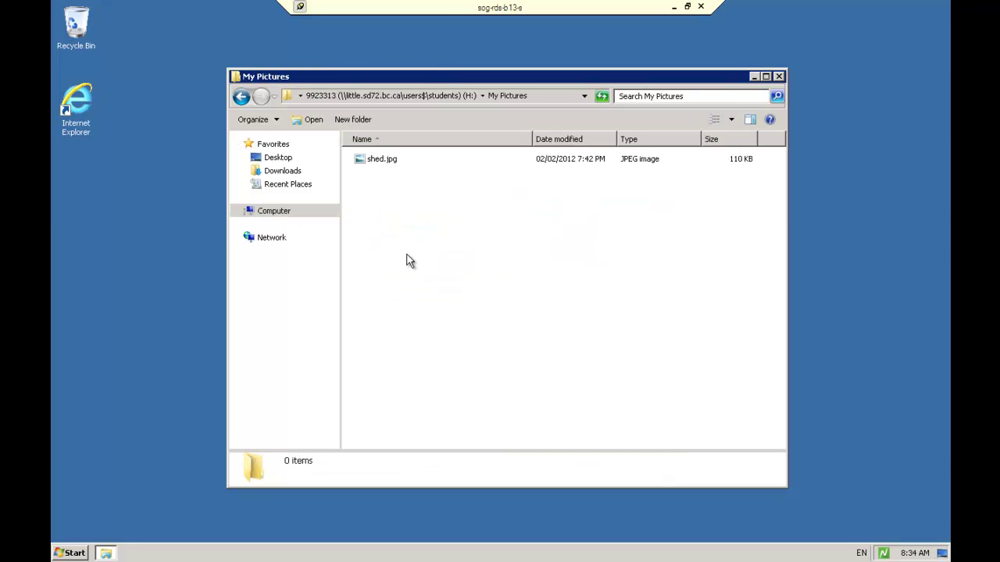
pyautogui.rightClick(412, 261)
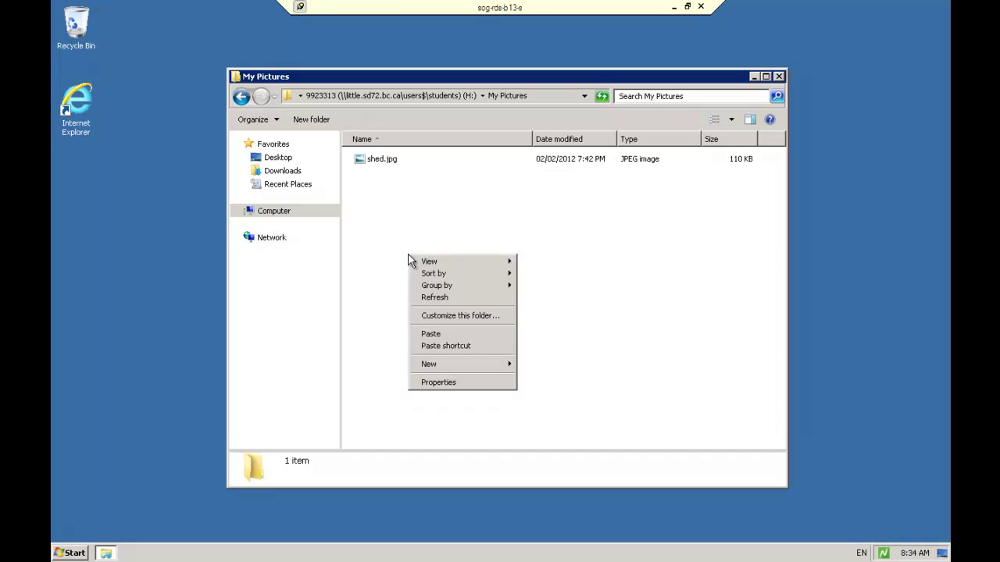
pyautogui.click(430, 334)
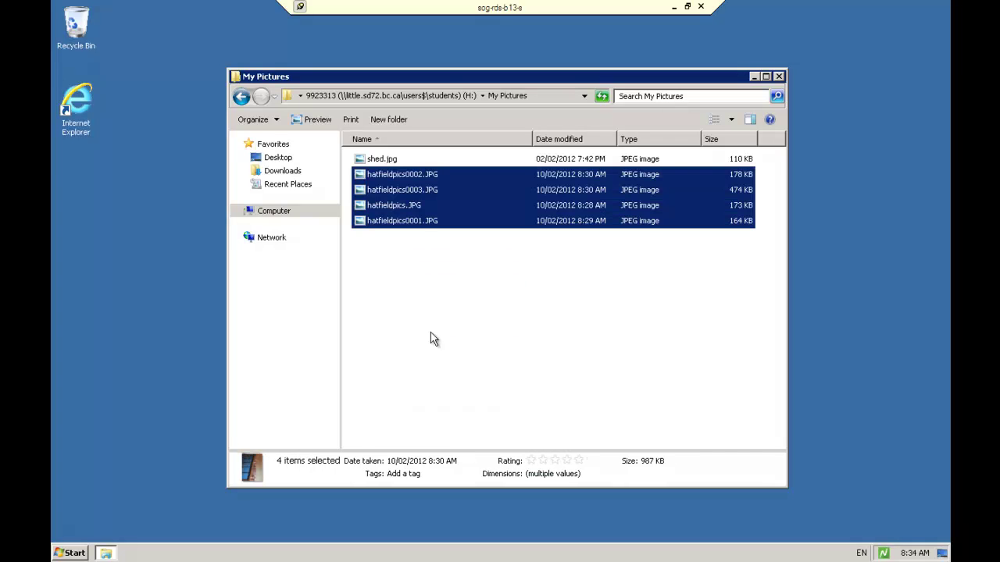